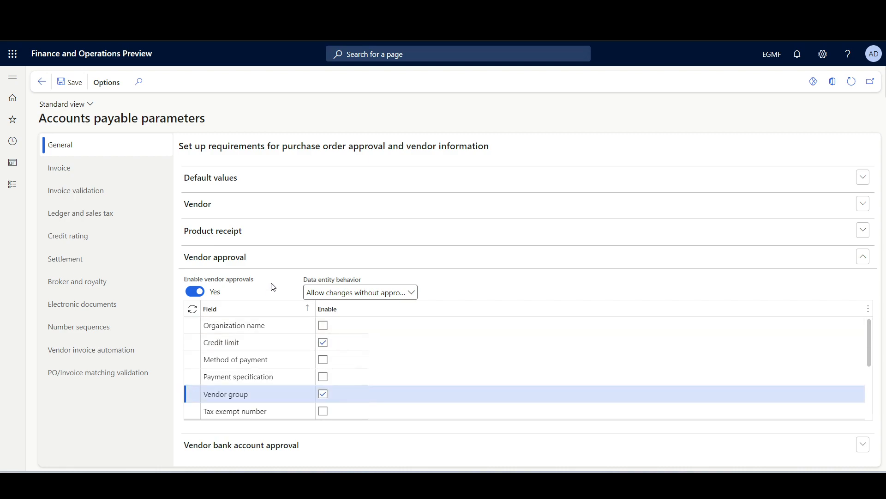
Review the available data entity behavior options in the vendor approval parameters
{"action": "left_click", "coordinate": [414, 292]}
{"action": "left_click", "coordinate": [415, 292]}
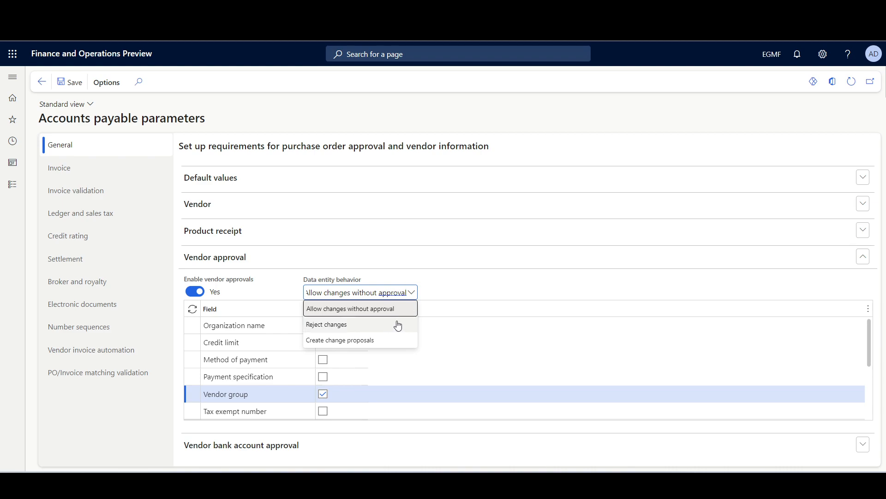
{"action": "left_click", "coordinate": [437, 293]}
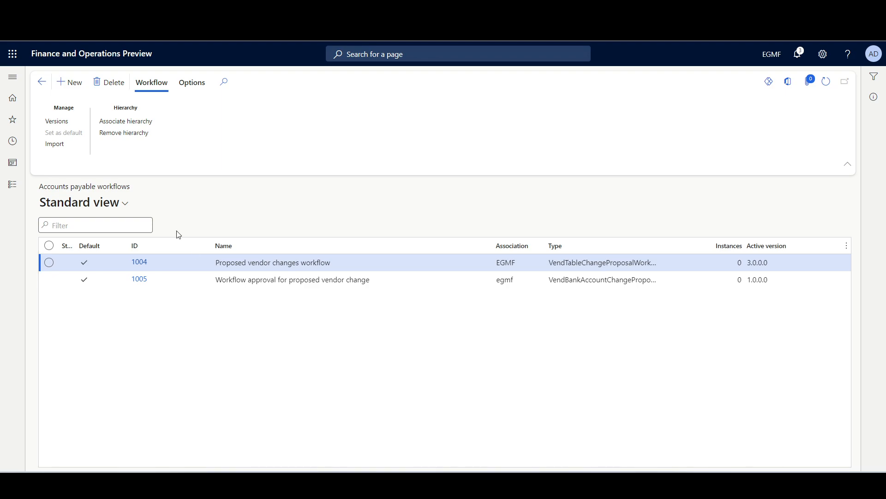
Create a new accounts payable workflow of the type Proposed vendor changes workflow
{"action": "left_click", "coordinate": [70, 83]}
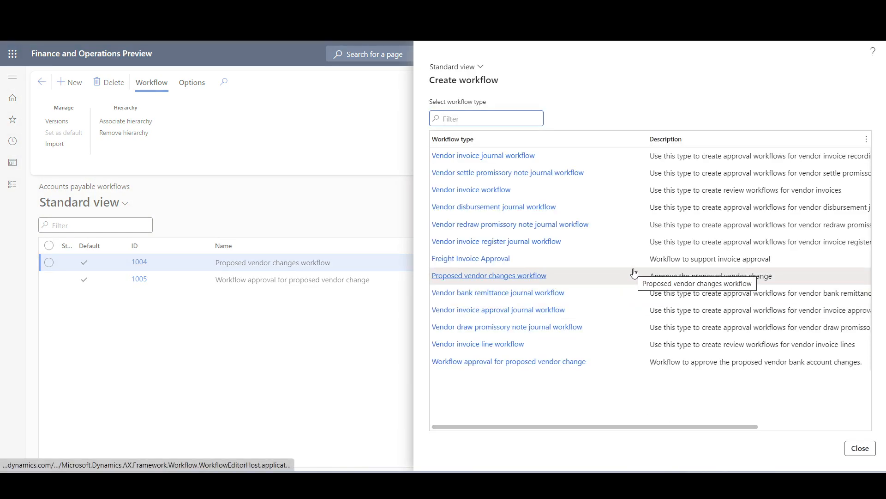
{"action": "left_click", "coordinate": [555, 277]}
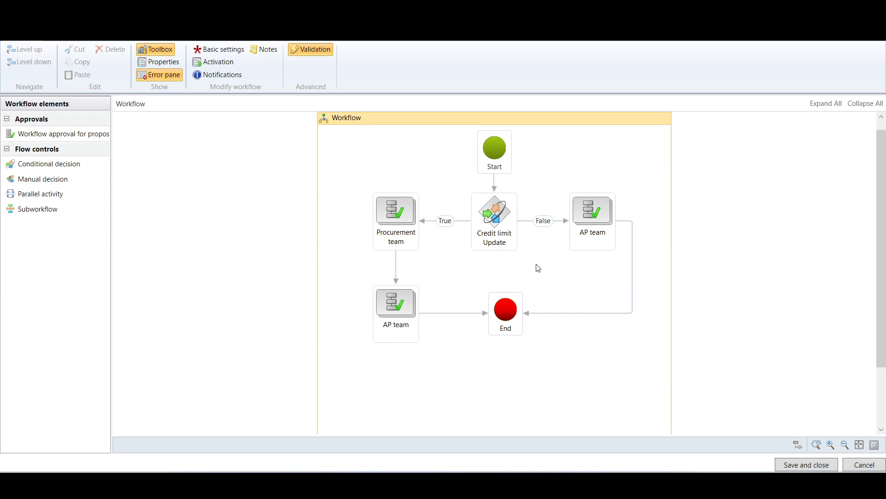
Examine the condition defined in the basic settings of the workflow's Credit limit Update decision
{"action": "left_click", "coordinate": [496, 225]}
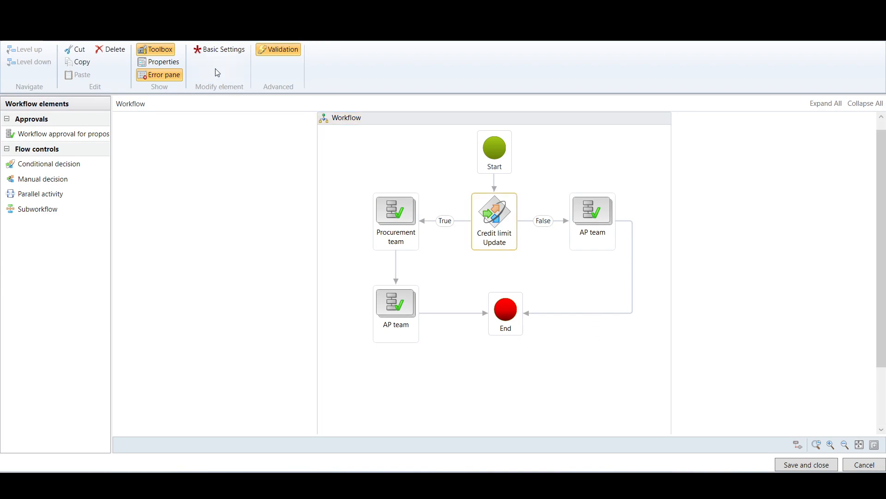
{"action": "left_click", "coordinate": [213, 48]}
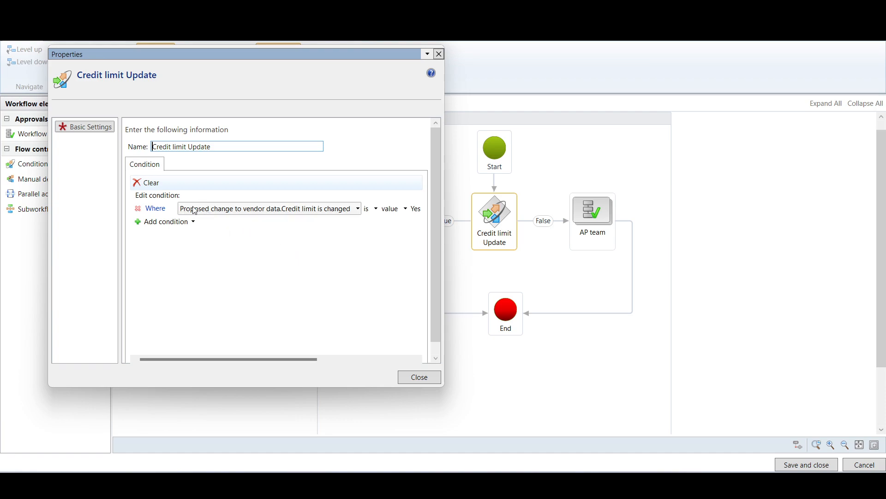
{"action": "left_click", "coordinate": [243, 211]}
{"action": "mouse_move", "coordinate": [226, 222]}
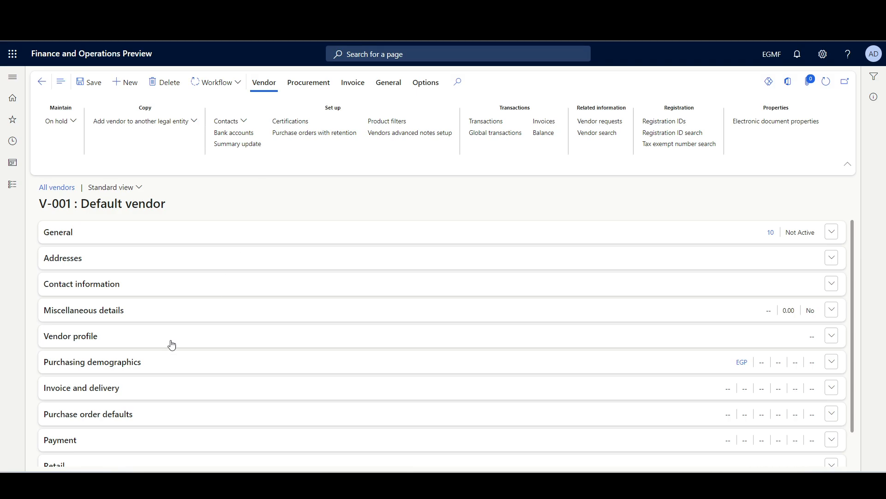
Set the credit limit to 10,000 in the vendor's miscellaneous details, save it, and close the proposed changes
{"action": "left_click", "coordinate": [95, 316]}
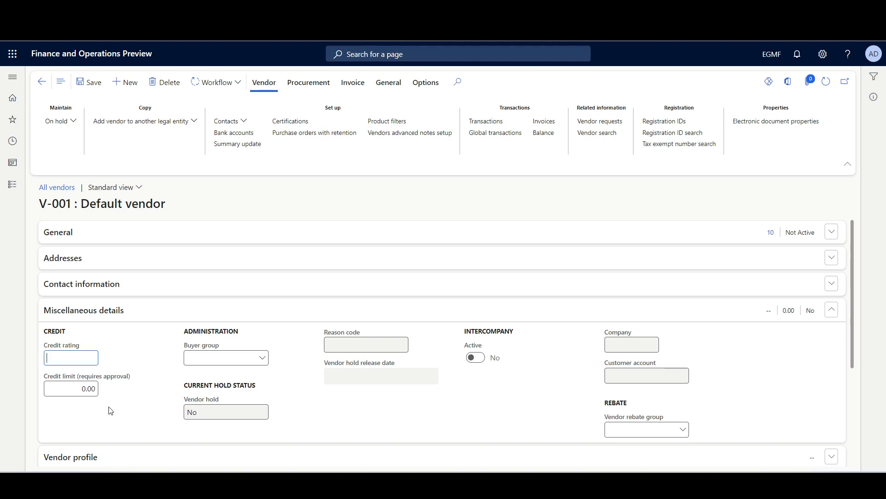
{"action": "left_click", "coordinate": [72, 388]}
{"action": "type", "text": "10000"}
{"action": "left_click", "coordinate": [91, 83]}
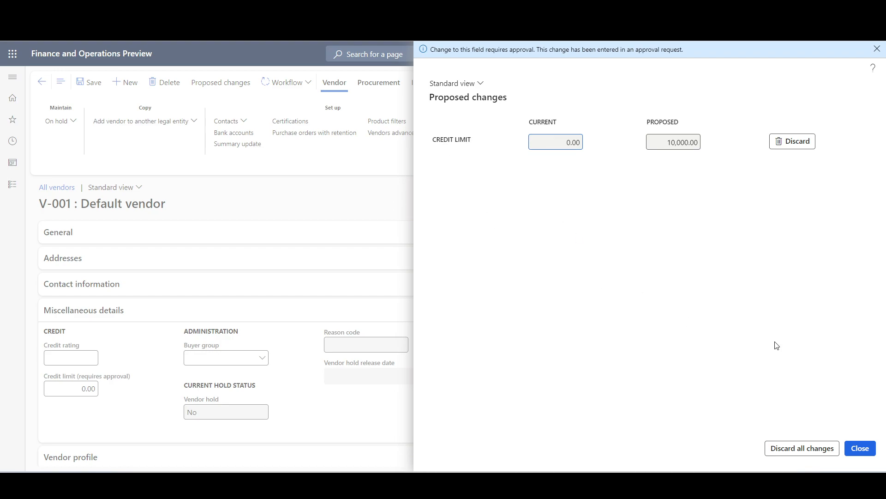
{"action": "left_click", "coordinate": [863, 455]}
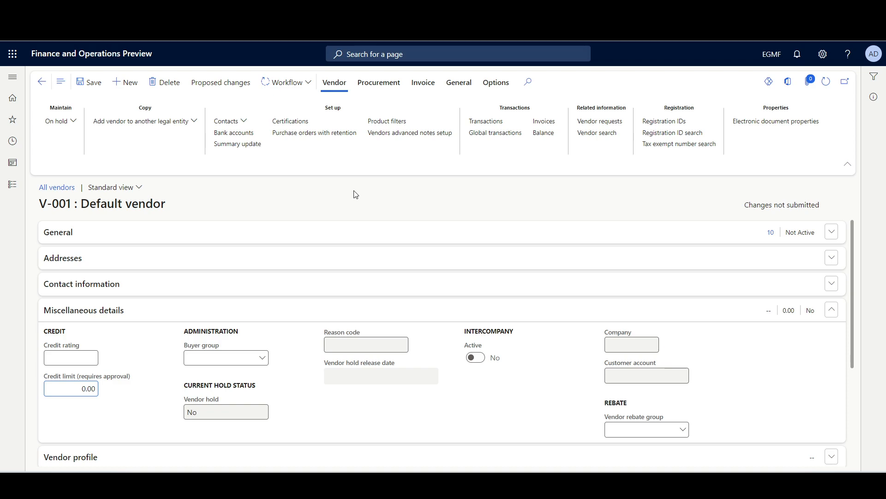
Submit the proposed credit limit change to the workflow without a comment
{"action": "left_click", "coordinate": [282, 88]}
{"action": "left_click", "coordinate": [276, 102]}
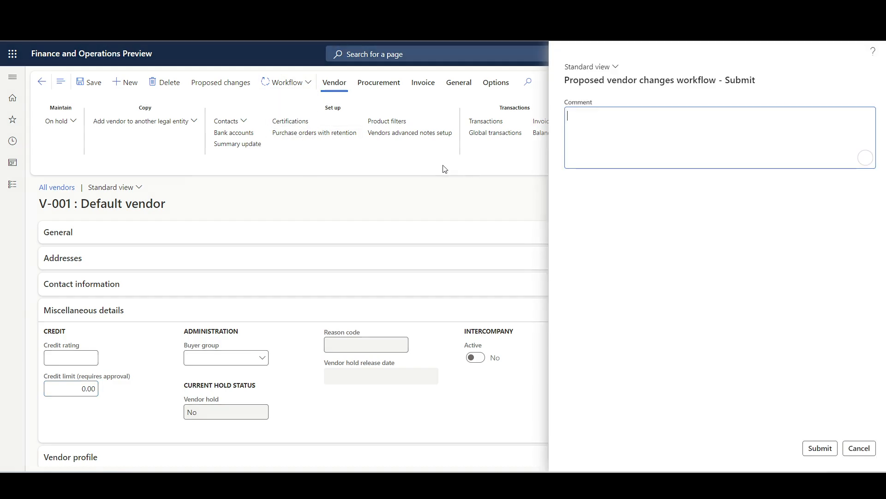
{"action": "left_click", "coordinate": [820, 448]}
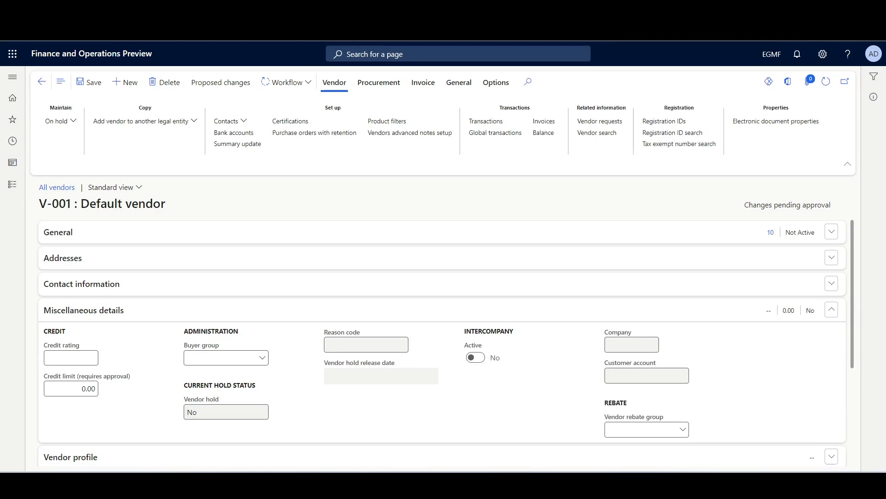
Review the tracking details in the submitted vendor change's workflow history, then return to the vendor record
{"action": "left_click", "coordinate": [282, 85]}
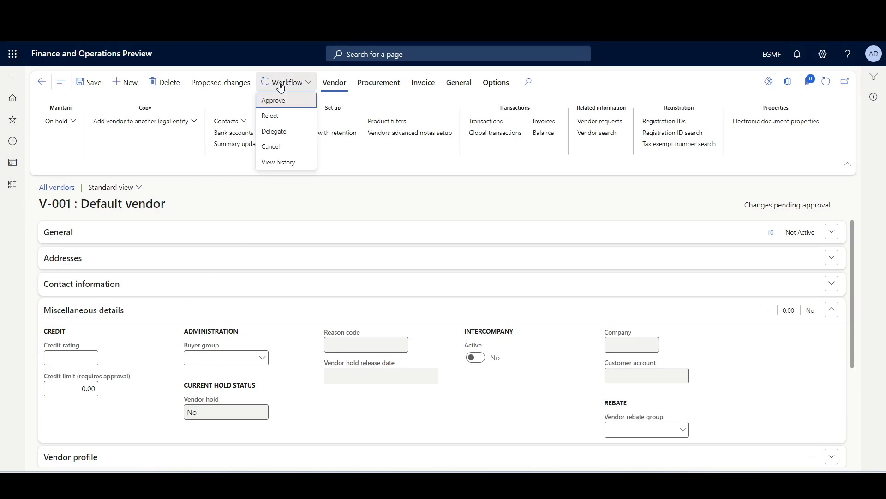
{"action": "left_click", "coordinate": [292, 163]}
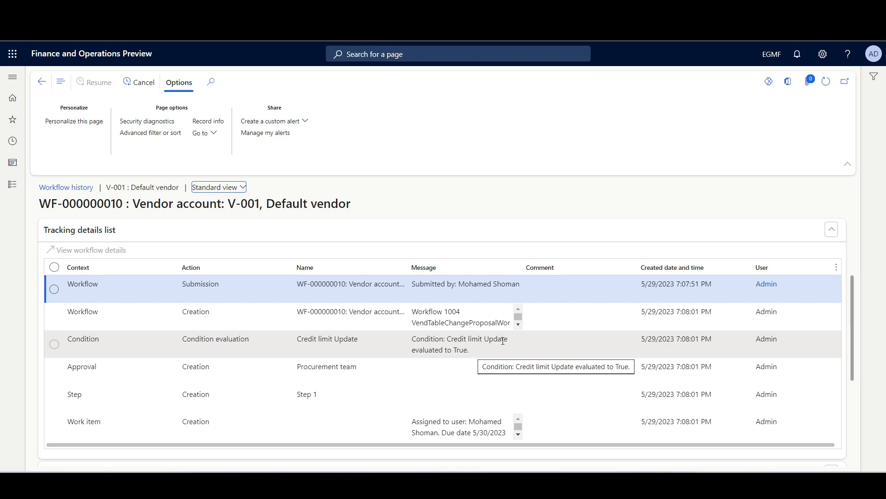
{"action": "left_click_drag", "start_coordinate": [853, 310], "coordinate": [852, 392]}
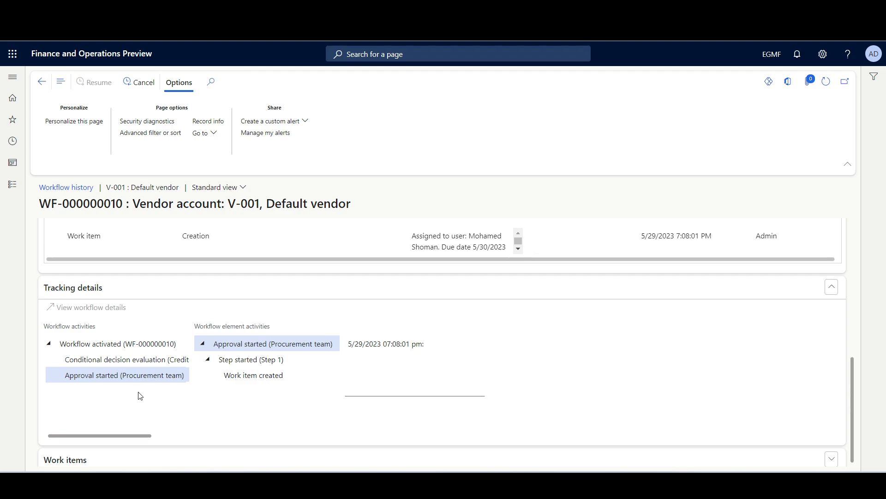
{"action": "key", "text": "Escape"}
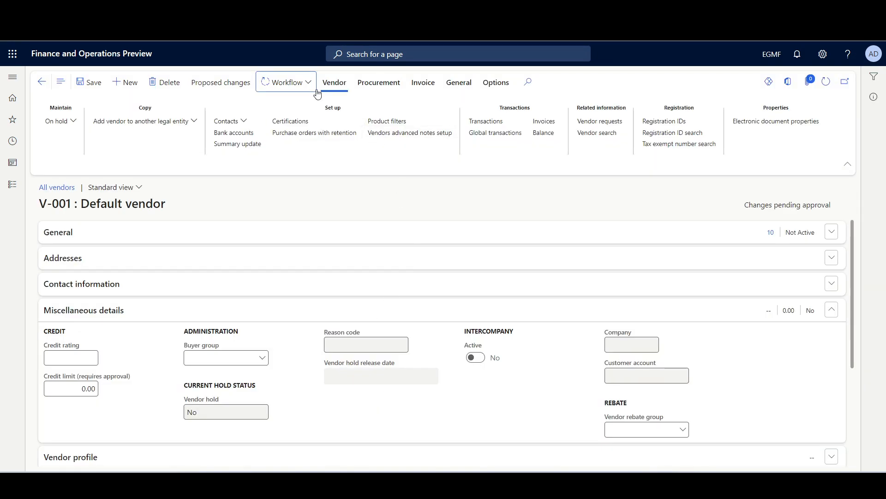
Approve the proposed vendor change for the Procurement team stage without a comment
{"action": "left_click", "coordinate": [289, 84]}
{"action": "left_click", "coordinate": [281, 100]}
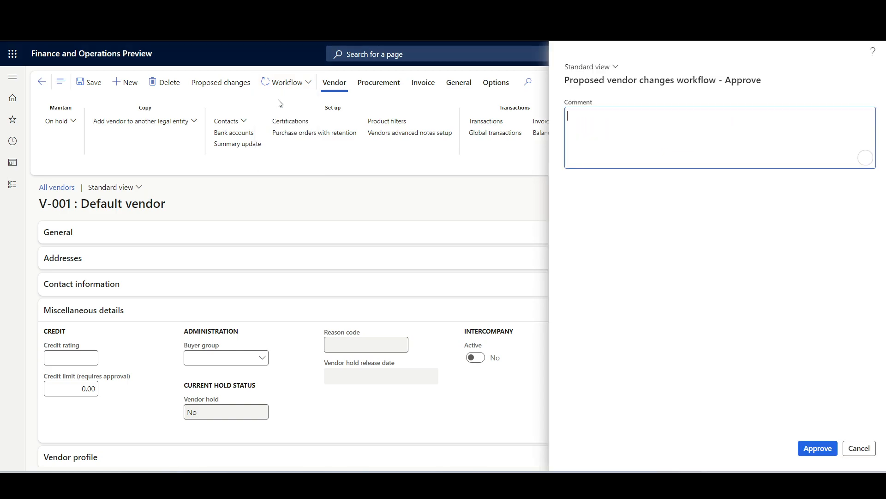
{"action": "left_click", "coordinate": [815, 447]}
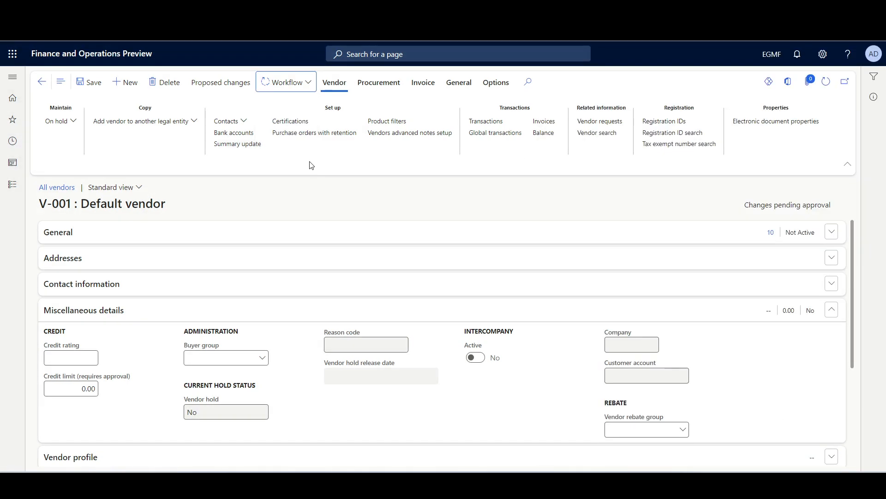
Check and refresh the workflow history's tracking details for the vendor change's approval progress, then return to the vendor record
{"action": "left_click", "coordinate": [296, 82]}
{"action": "left_click", "coordinate": [292, 117]}
{"action": "scroll", "coordinate": [858, 316], "scroll_direction": "down", "scroll_amount": 1}
{"action": "left_click_drag", "start_coordinate": [857, 313], "coordinate": [857, 383]}
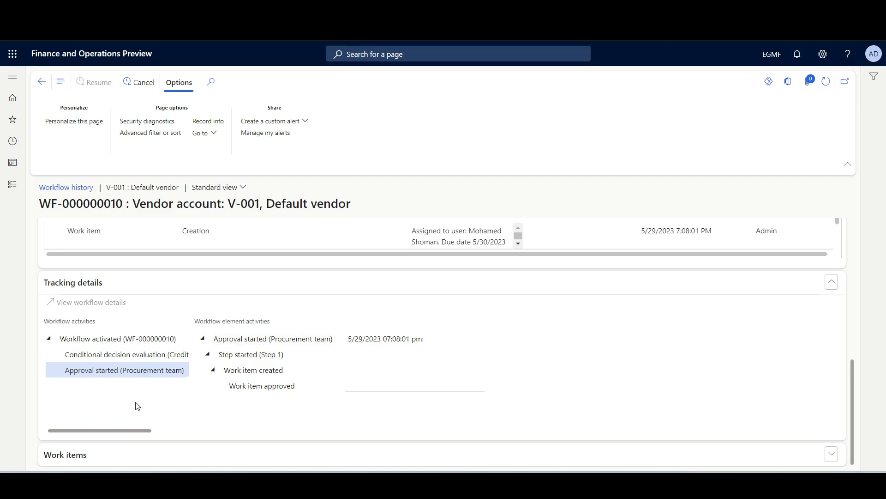
{"action": "left_click", "coordinate": [830, 87]}
{"action": "key", "text": "ctrl+Tab"}
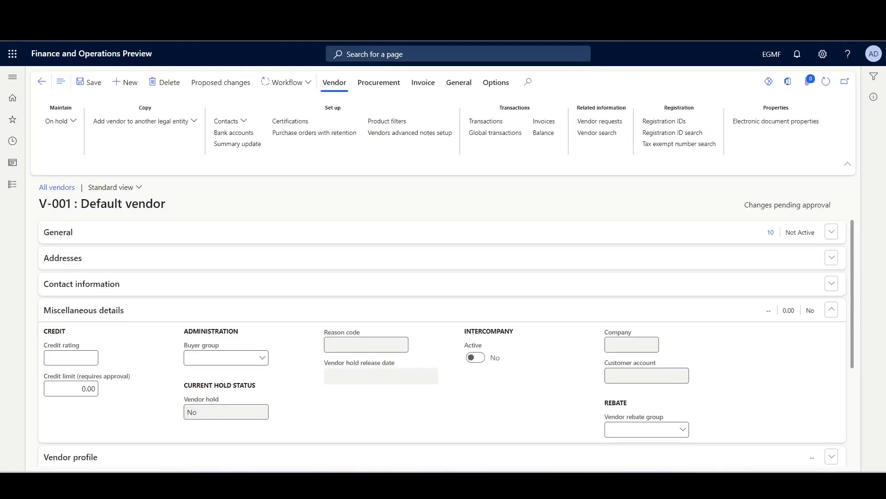
Approve the proposed vendor change for the AP team stage without a comment
{"action": "left_click", "coordinate": [279, 83]}
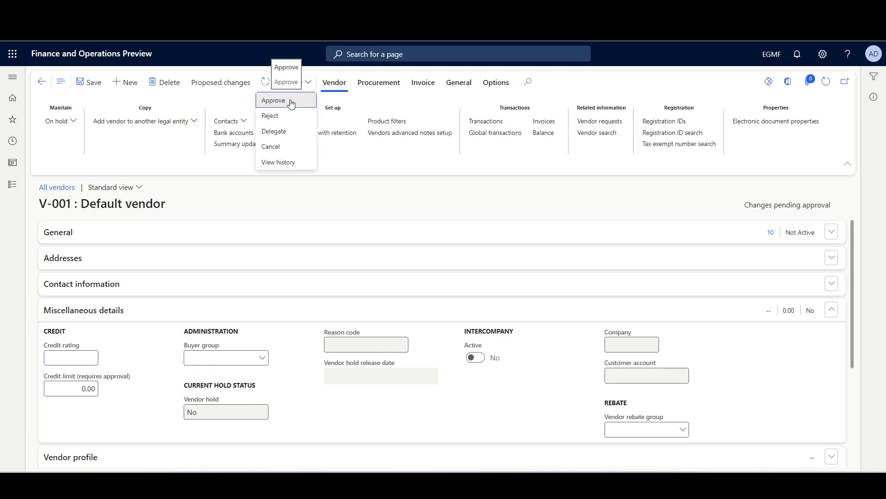
{"action": "left_click", "coordinate": [283, 102]}
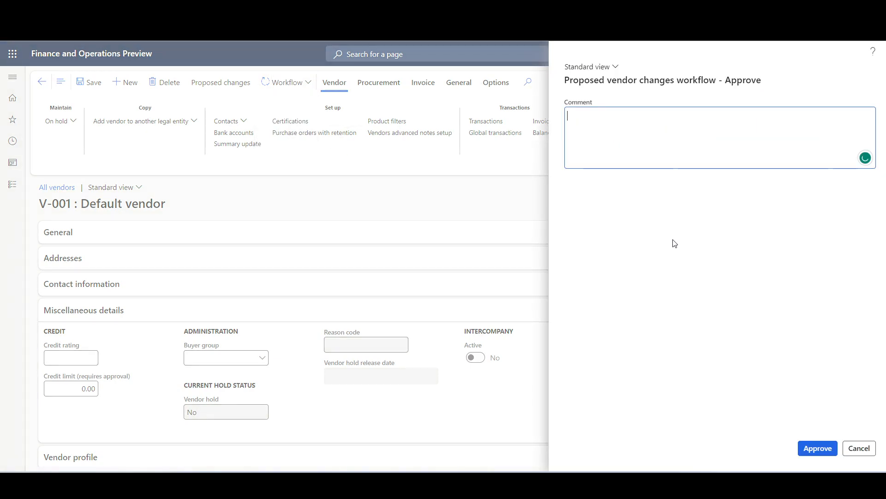
{"action": "left_click", "coordinate": [816, 448]}
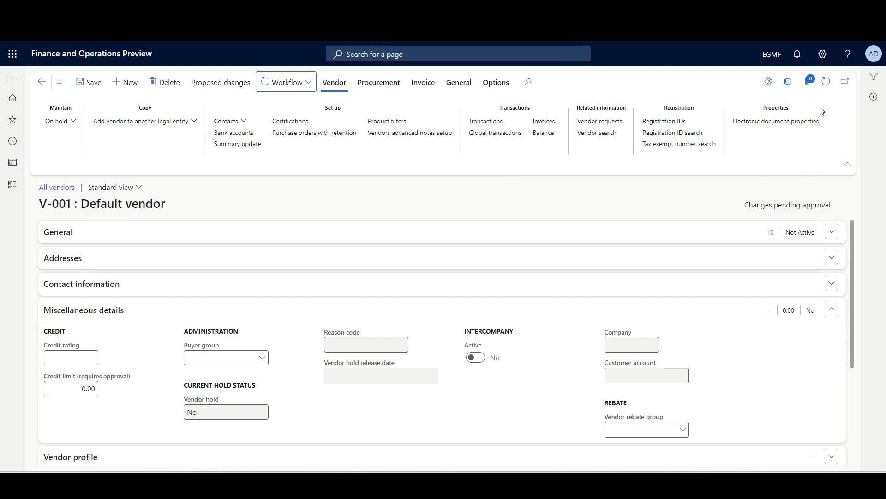
Refresh the vendor record repeatedly to check the approval status and the credit limit
{"action": "left_click", "coordinate": [826, 83]}
{"action": "left_click", "coordinate": [825, 82]}
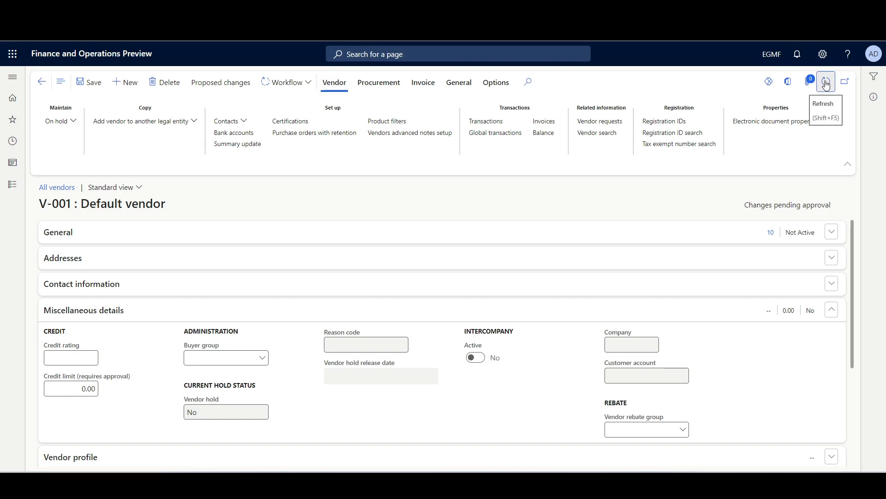
{"action": "left_click", "coordinate": [826, 84]}
{"action": "left_click", "coordinate": [826, 84]}
{"action": "left_click", "coordinate": [827, 84]}
{"action": "left_click", "coordinate": [826, 84]}
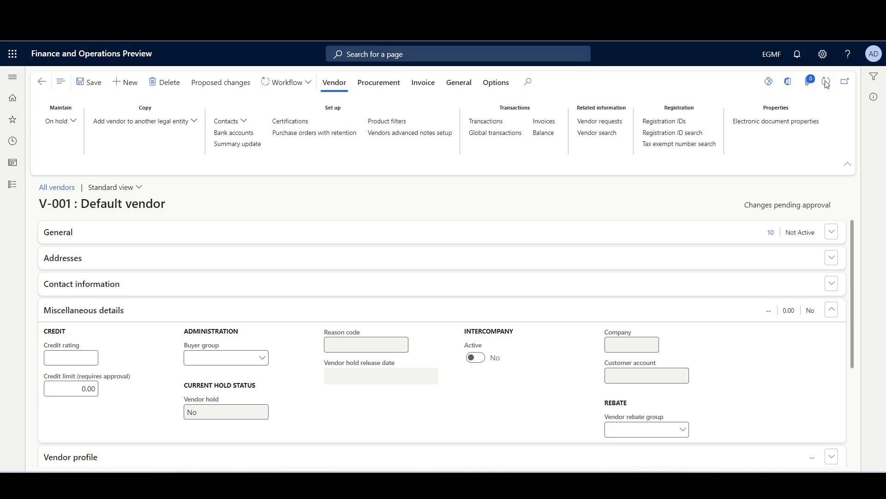
{"action": "left_click", "coordinate": [826, 85]}
{"action": "left_click", "coordinate": [826, 84]}
{"action": "left_click", "coordinate": [826, 84]}
{"action": "left_click", "coordinate": [827, 85]}
{"action": "left_click", "coordinate": [827, 85]}
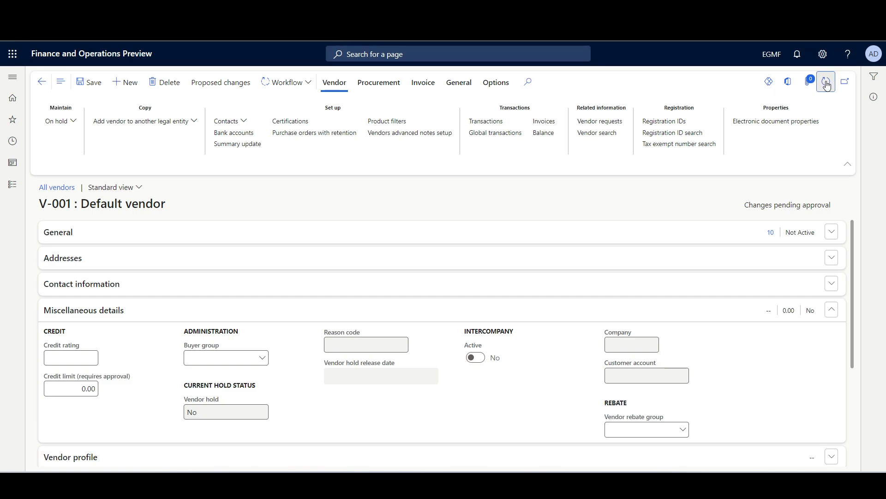
{"action": "left_click", "coordinate": [826, 84]}
{"action": "left_click", "coordinate": [827, 84]}
{"action": "left_click", "coordinate": [827, 85]}
{"action": "left_click", "coordinate": [826, 84]}
{"action": "left_click", "coordinate": [827, 84]}
{"action": "left_click", "coordinate": [827, 84]}
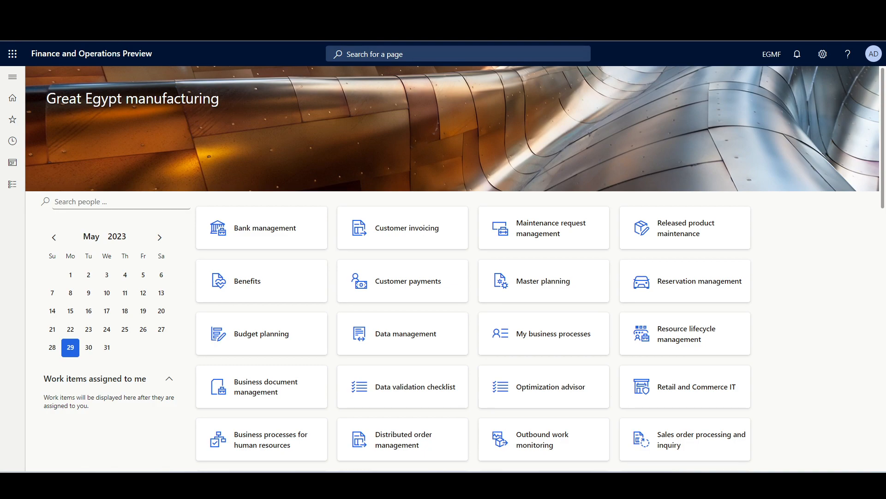
Open the accounts payable parameters and view the vendor bank account approval settings
{"action": "left_click", "coordinate": [13, 77]}
{"action": "left_click", "coordinate": [217, 405]}
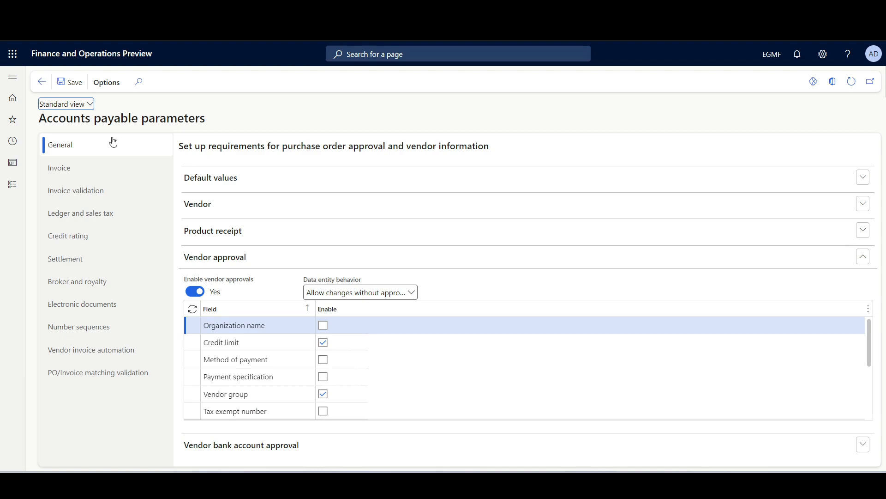
{"action": "left_click", "coordinate": [244, 453]}
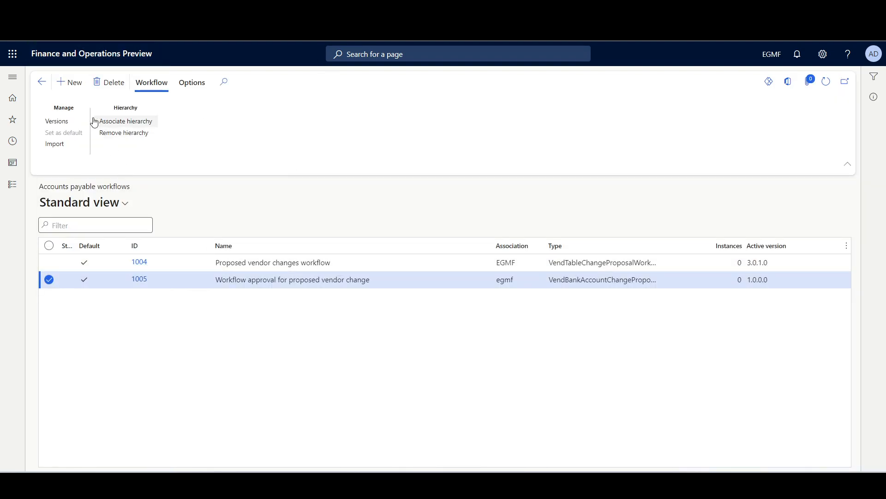
Start a new accounts payable workflow and look through the workflow types for the vendor bank account change approval
{"action": "left_click", "coordinate": [70, 83]}
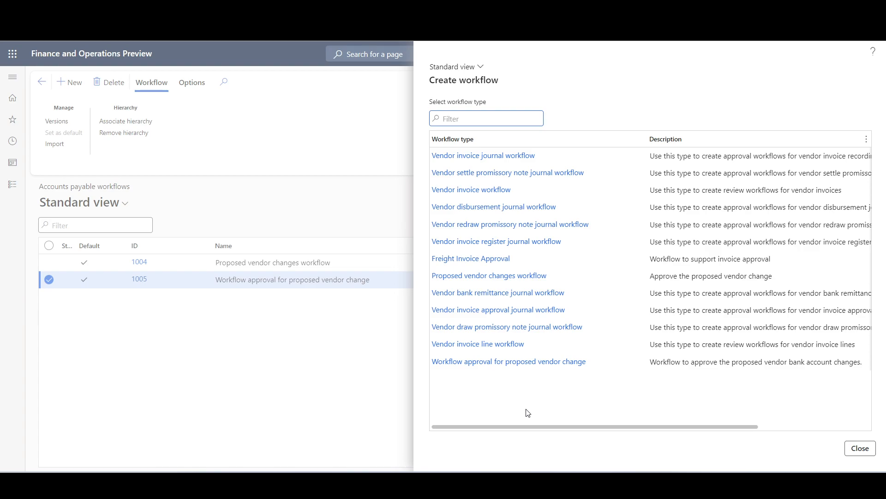
{"action": "left_click", "coordinate": [538, 484]}
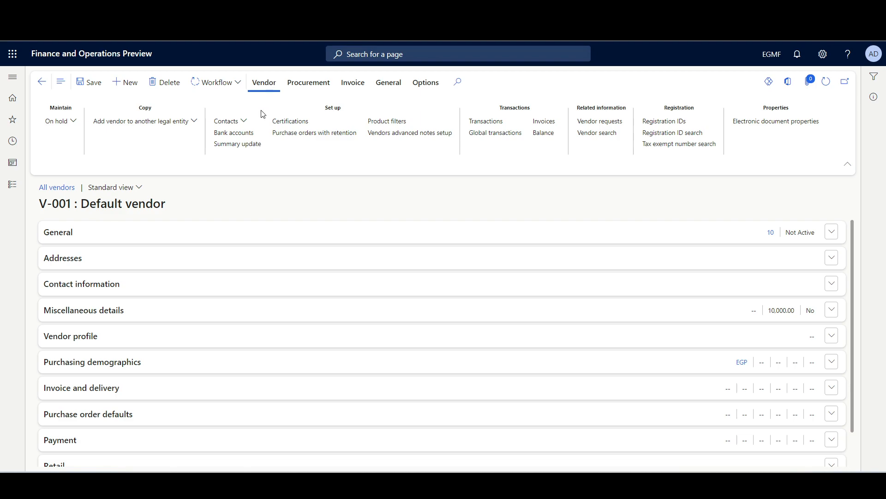
Create a bank account for vendor V-001, enter the account identifier and the name HSBC, and save the record
{"action": "left_click", "coordinate": [234, 133]}
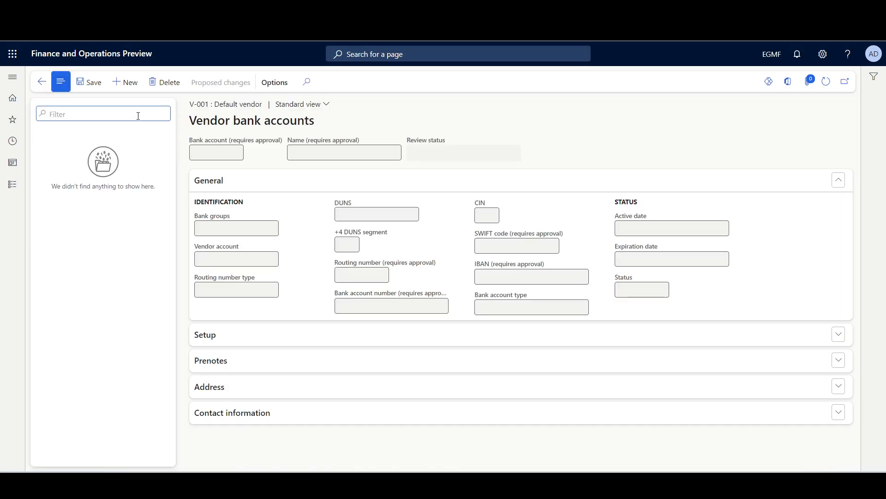
{"action": "left_click", "coordinate": [127, 82]}
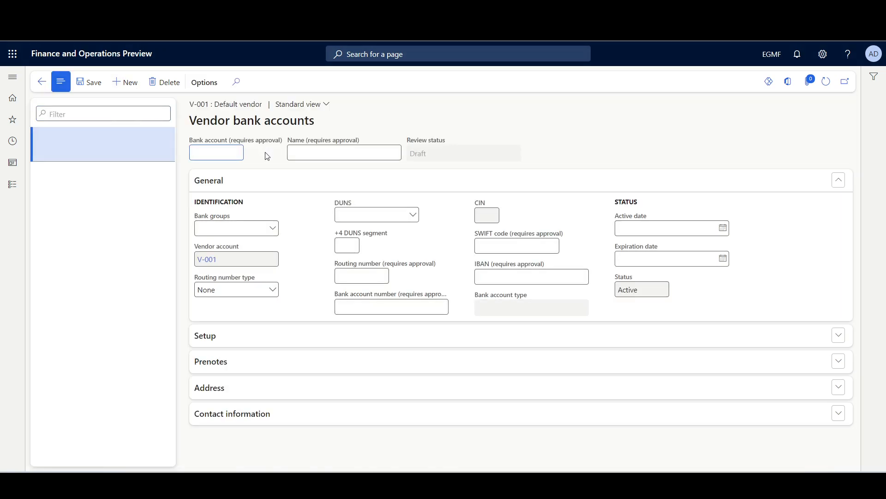
{"action": "type", "text": "123"}
{"action": "key", "text": "Tab"}
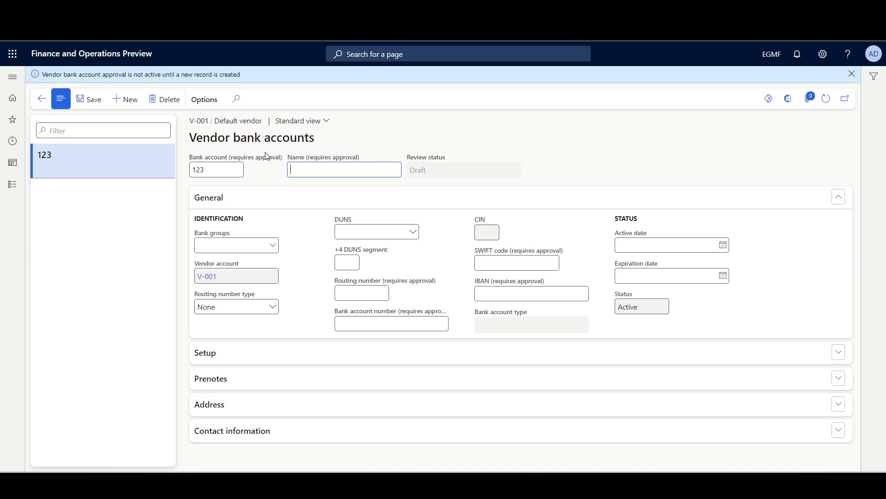
{"action": "type", "text": "HSBC"}
{"action": "left_click", "coordinate": [90, 100]}
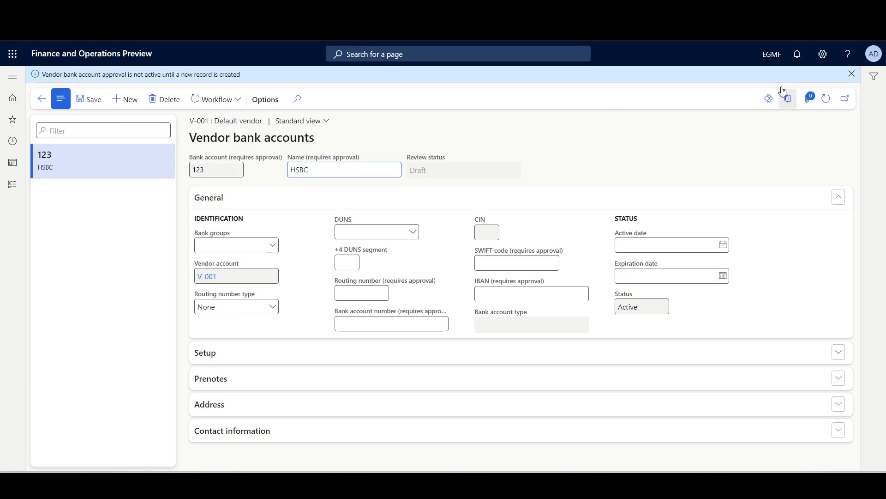
Submit the new HSBC bank account of vendor V-001 to the approval workflow without a comment
{"action": "left_click", "coordinate": [852, 74]}
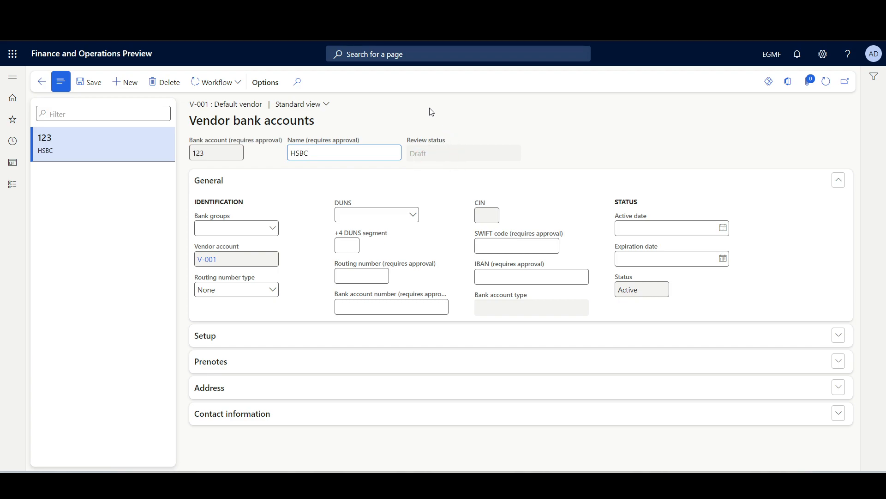
{"action": "left_click", "coordinate": [212, 82]}
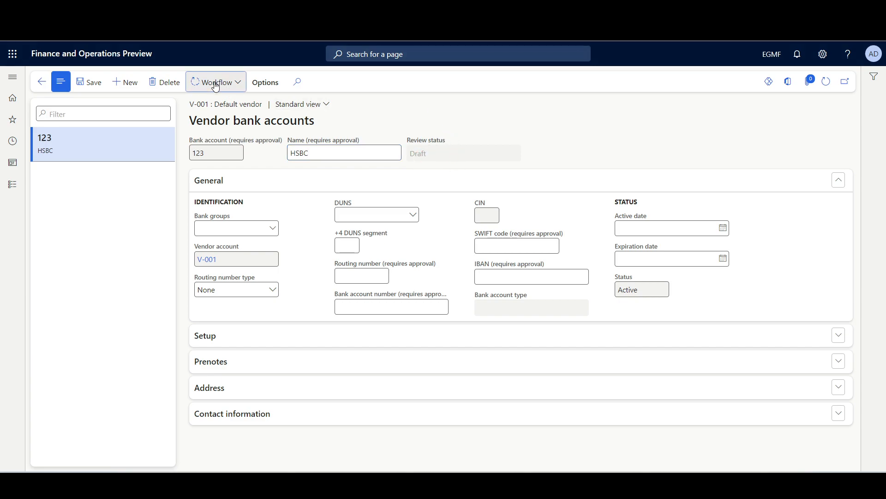
{"action": "left_click", "coordinate": [201, 100]}
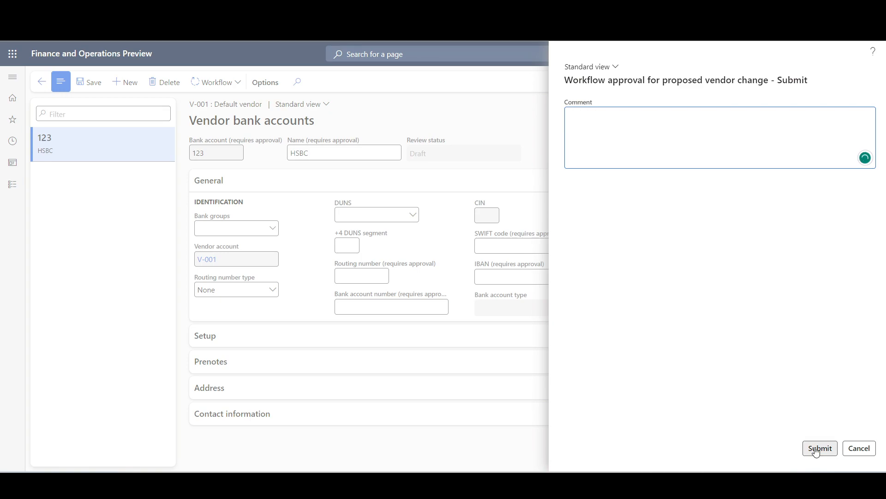
{"action": "left_click", "coordinate": [817, 447]}
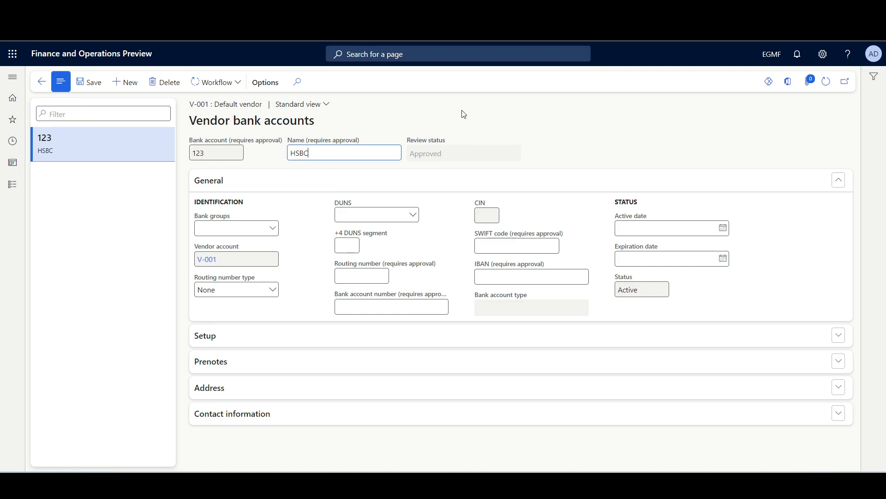
Change the bank account's name to HSBC bank, save it, and close the overview of proposed changes
{"action": "type", "text": "bank"}
{"action": "left_click", "coordinate": [89, 83]}
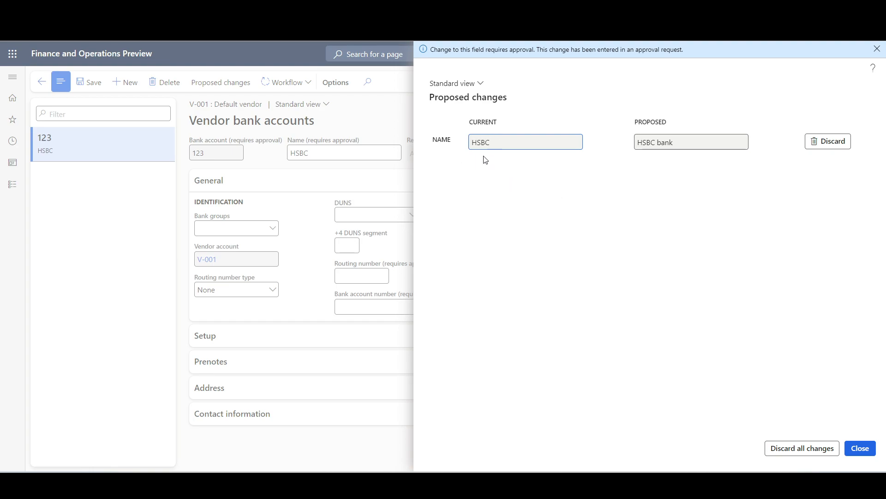
{"action": "left_click", "coordinate": [860, 448]}
Submit the proposed bank account name change to the approval workflow and refresh the record to check its review status
{"action": "left_click", "coordinate": [287, 88]}
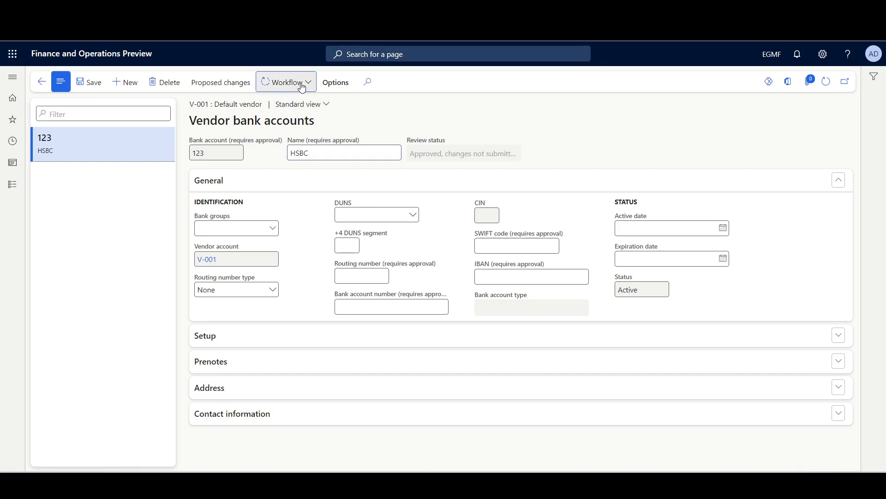
{"action": "left_click", "coordinate": [270, 102]}
{"action": "left_click", "coordinate": [820, 448]}
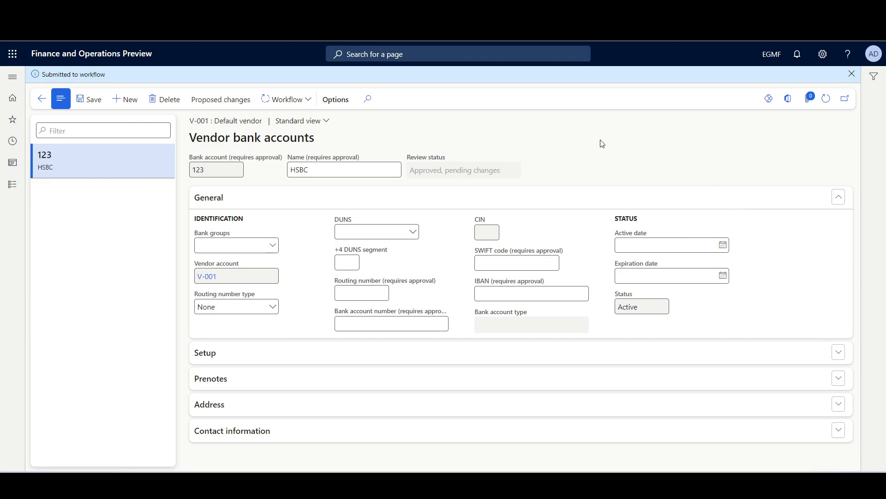
{"action": "left_click", "coordinate": [825, 99]}
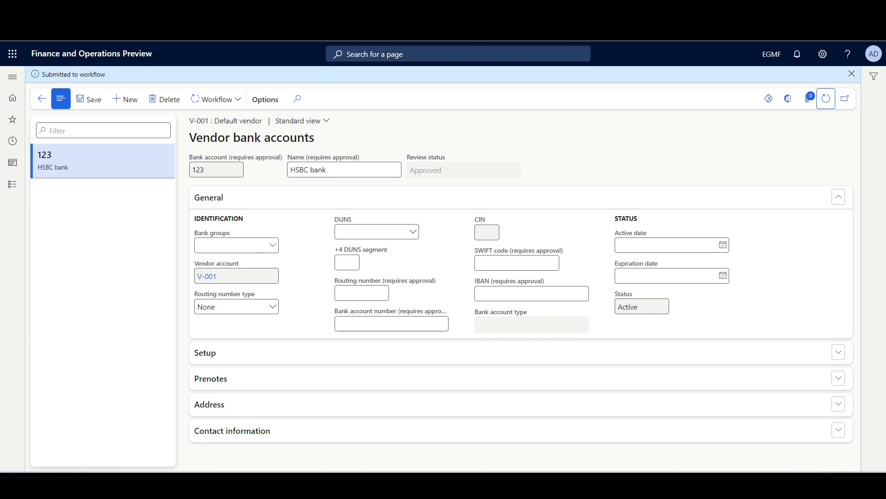